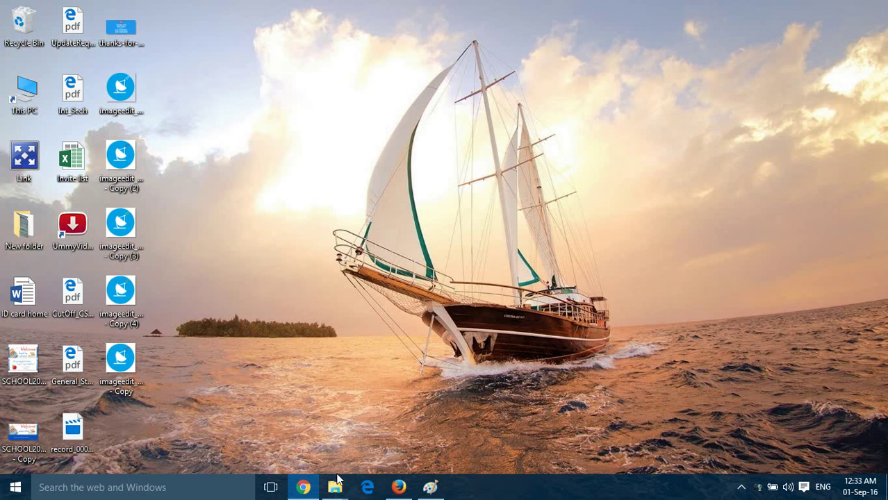
# - Restore the Chrome window showing the ImageFu button maker from the taskbar
pyautogui.click(306, 490)
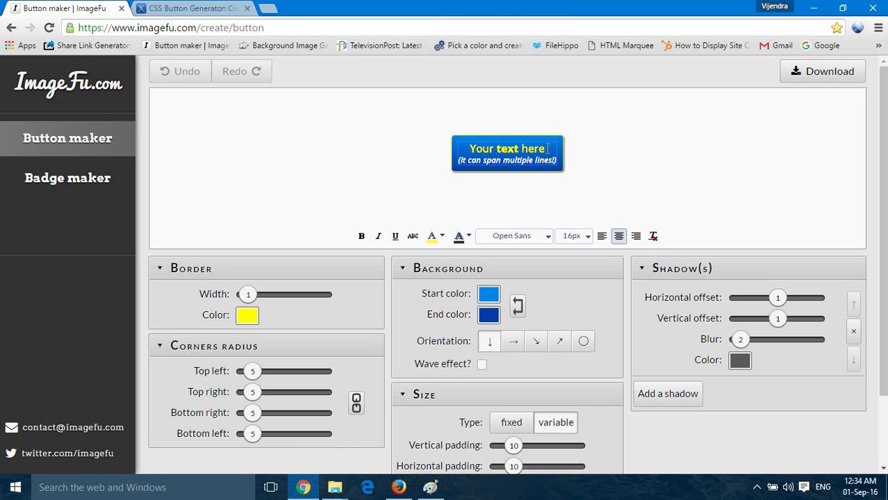
pyautogui.moveTo(549, 148); pyautogui.dragTo(459, 132)
# - Set the first line to 'DOWNLOD NOW' and delete the second placeholder line entirely
pyautogui.press('BackSpace')
pyautogui.write('DOWNLOD NOW')
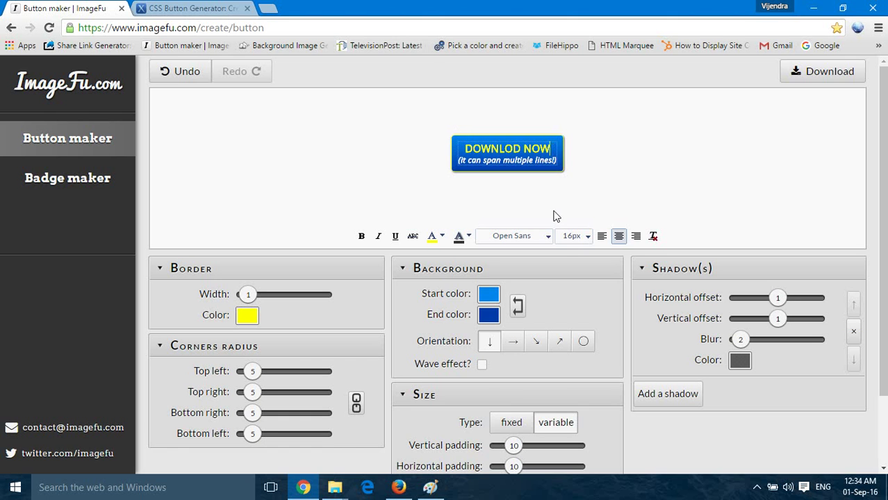
pyautogui.click(554, 161)
pyautogui.moveTo(555, 162); pyautogui.dragTo(464, 161)
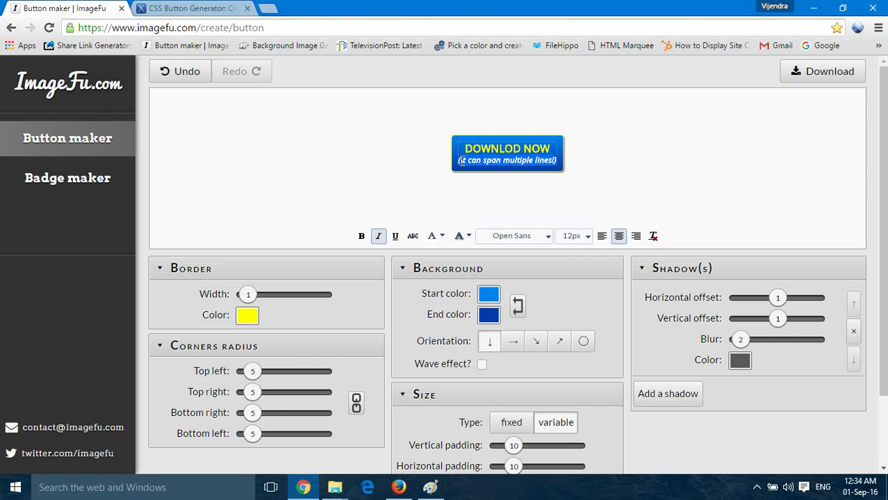
pyautogui.write('MP')
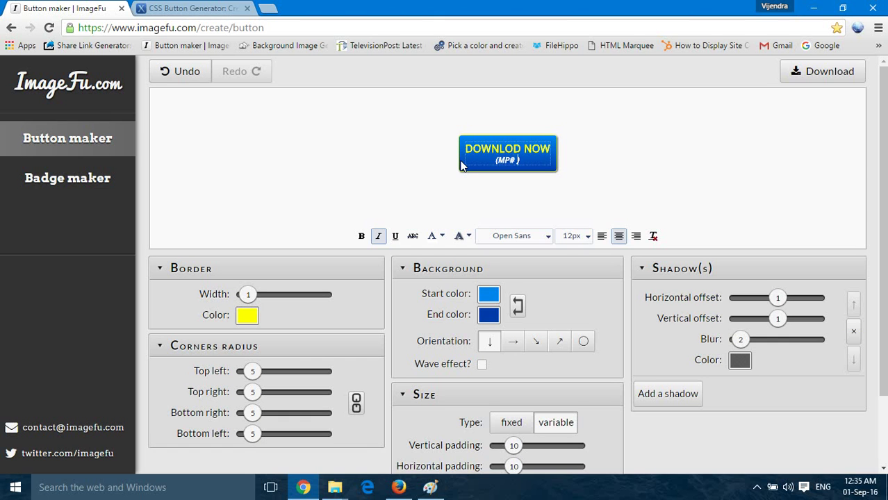
pyautogui.write('3 only')
pyautogui.click(536, 161)
pyautogui.moveTo(536, 161); pyautogui.dragTo(491, 170)
pyautogui.press('BackSpace')
pyautogui.press('BackSpace')
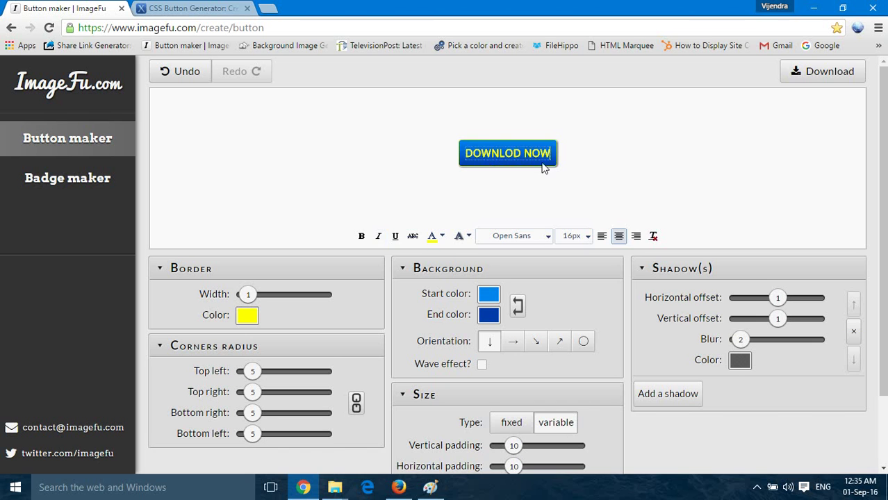
# - Set the background gradient to start cyan and end at #1065aa blue
pyautogui.click(489, 294)
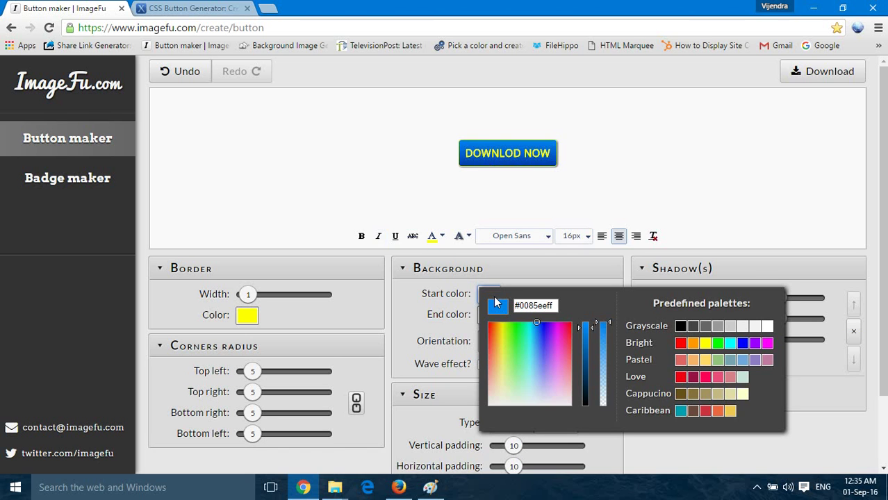
pyautogui.moveTo(537, 321); pyautogui.dragTo(531, 326)
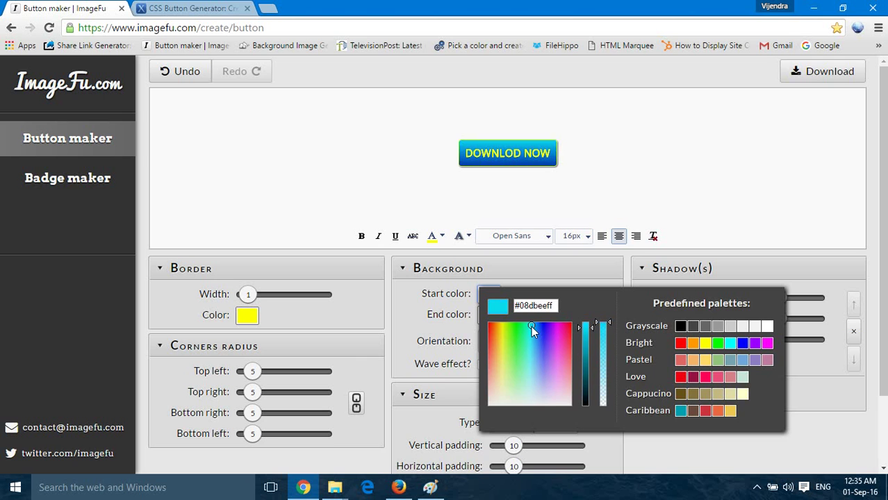
pyautogui.click(568, 194)
pyautogui.click(490, 316)
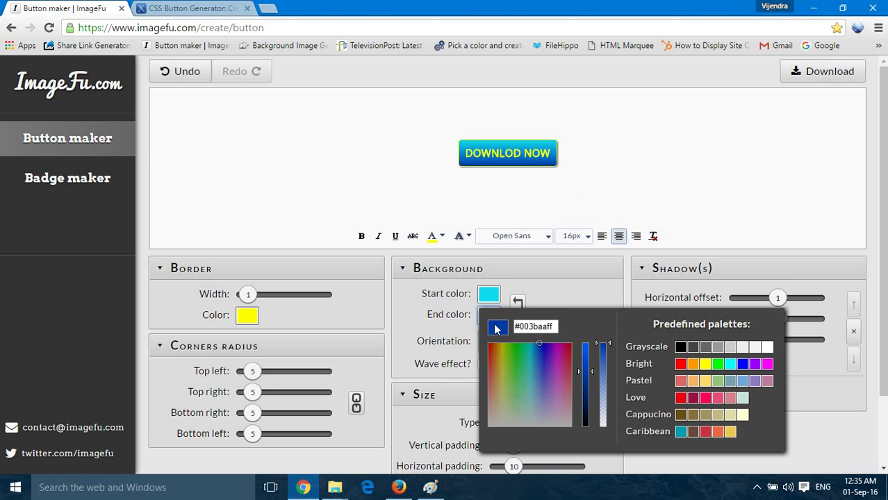
pyautogui.moveTo(542, 347); pyautogui.dragTo(538, 356)
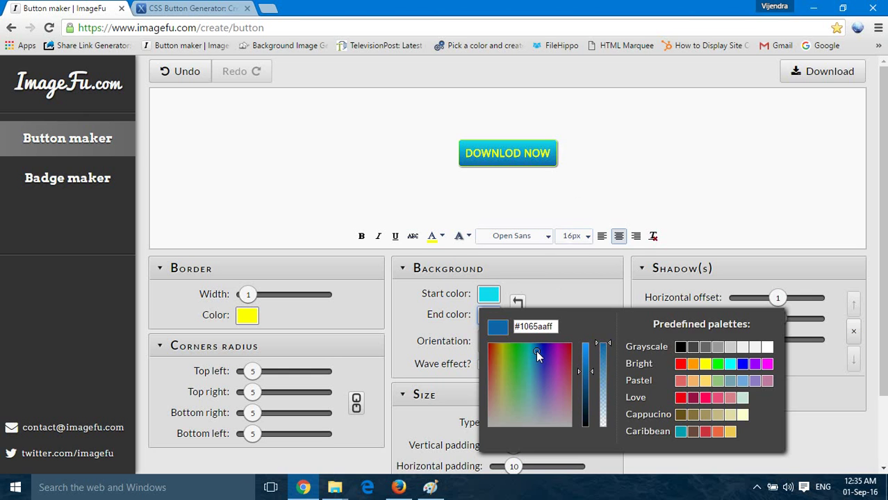
pyautogui.click(595, 176)
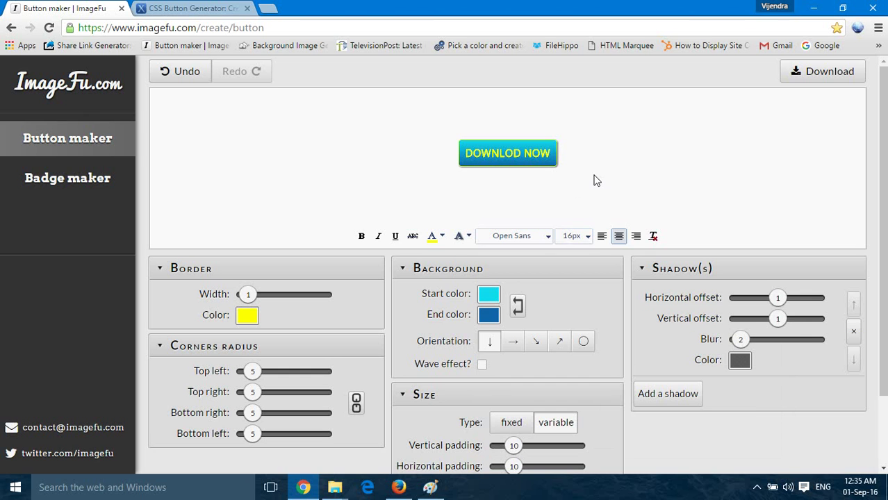
# - Change the yellow border colour to light grey #eeeeee
pyautogui.click(248, 318)
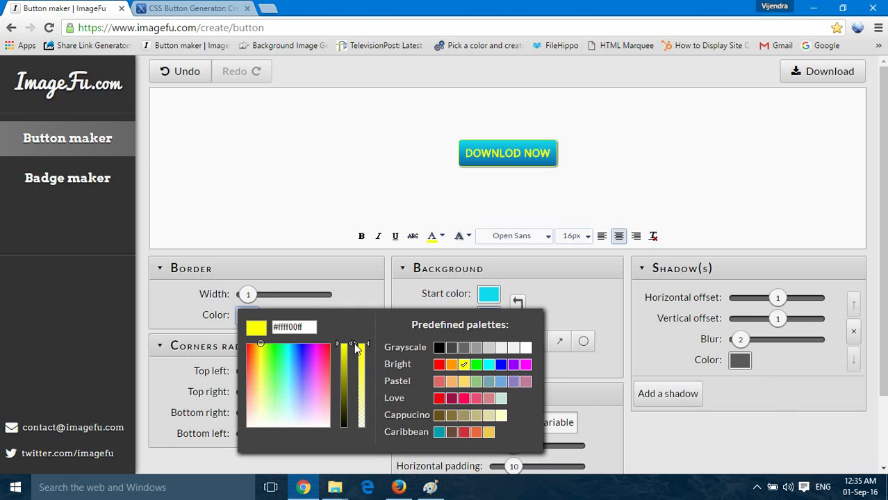
pyautogui.click(487, 348)
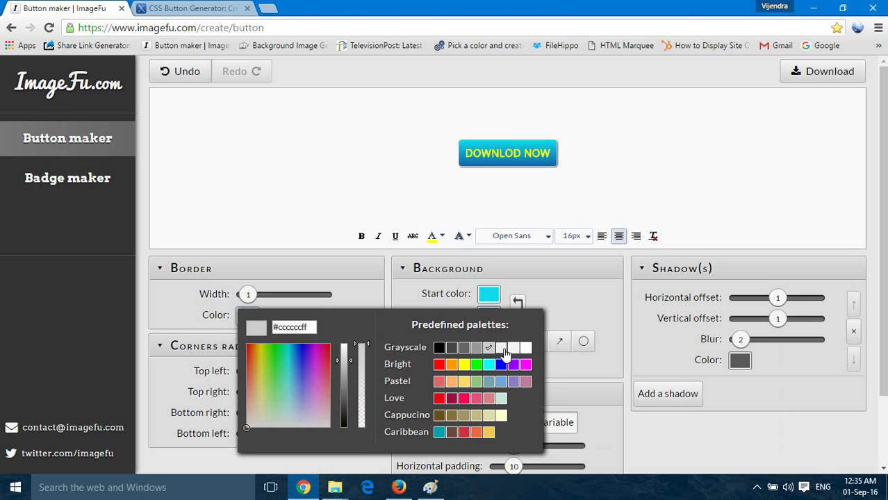
pyautogui.click(502, 348)
pyautogui.click(549, 190)
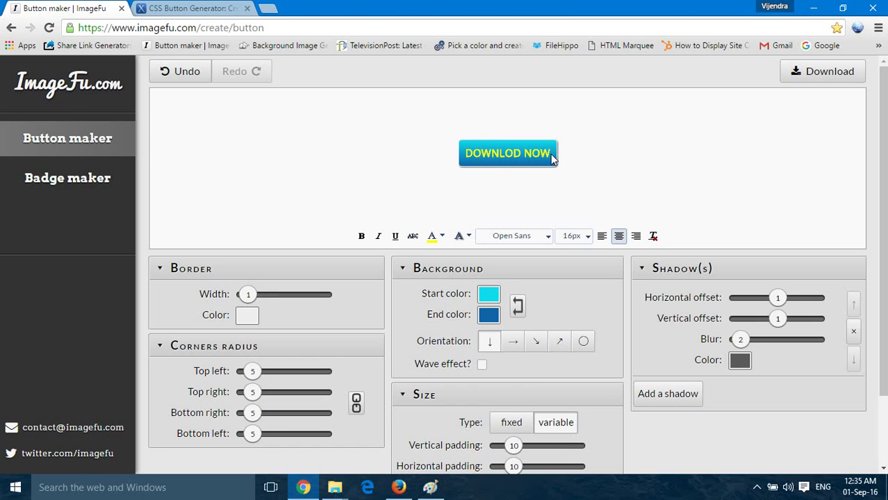
# - Make the 'DOWNLOD NOW' text black (#000000ff)
pyautogui.moveTo(551, 153); pyautogui.dragTo(465, 153)
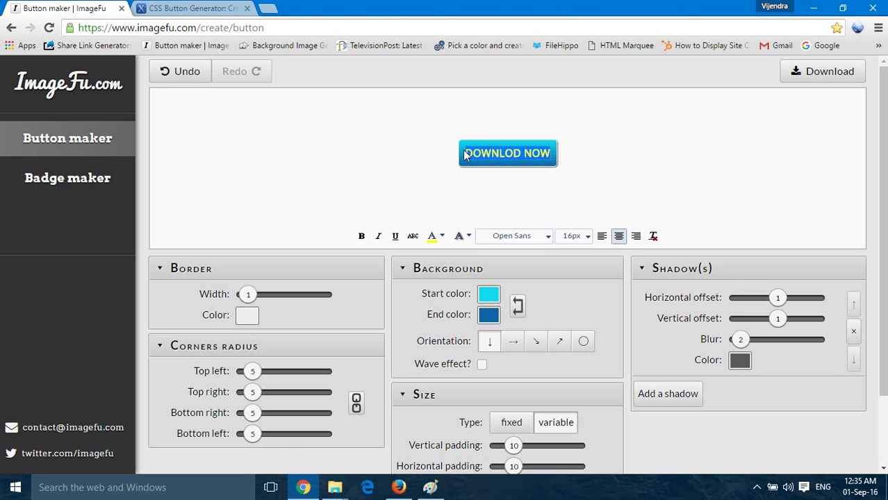
pyautogui.click(442, 237)
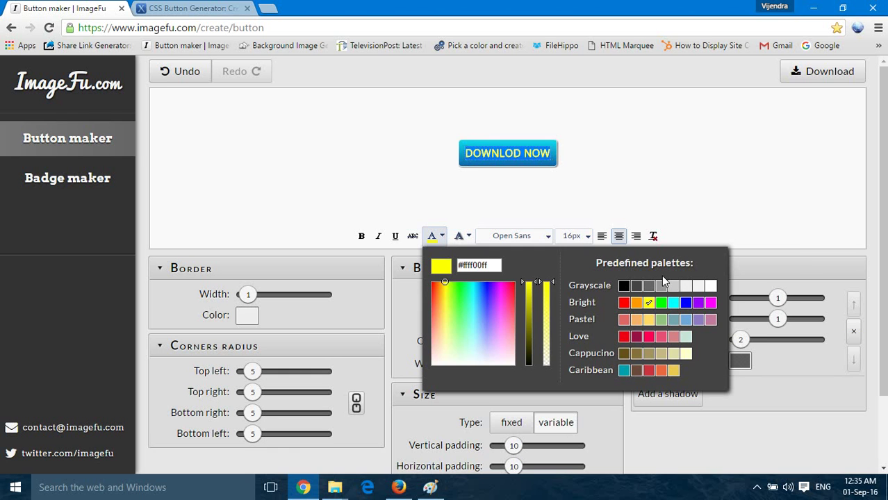
pyautogui.click(686, 287)
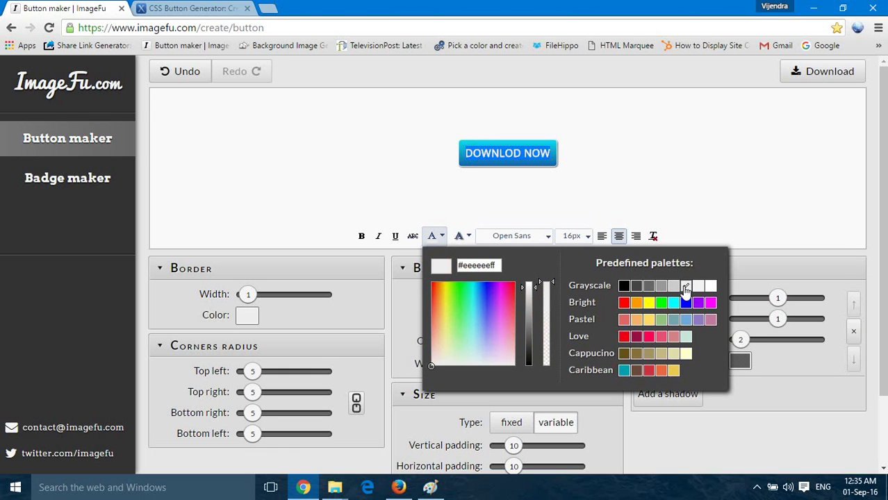
pyautogui.click(624, 287)
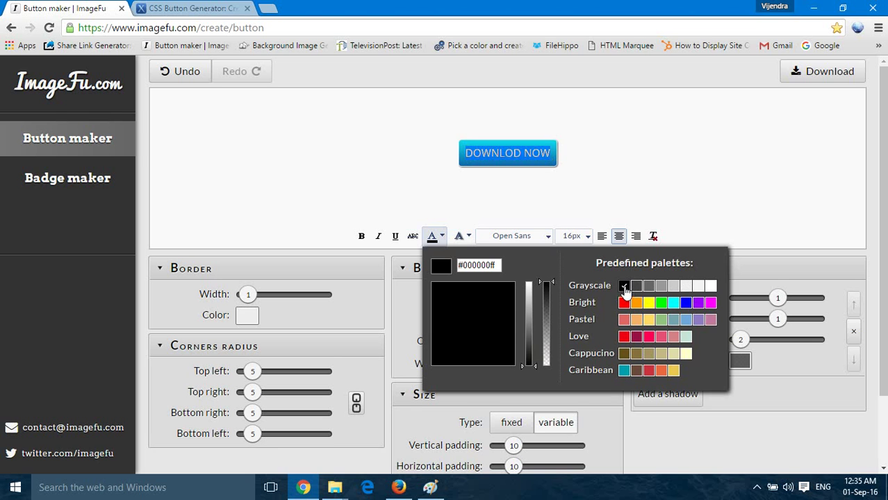
pyautogui.click(574, 189)
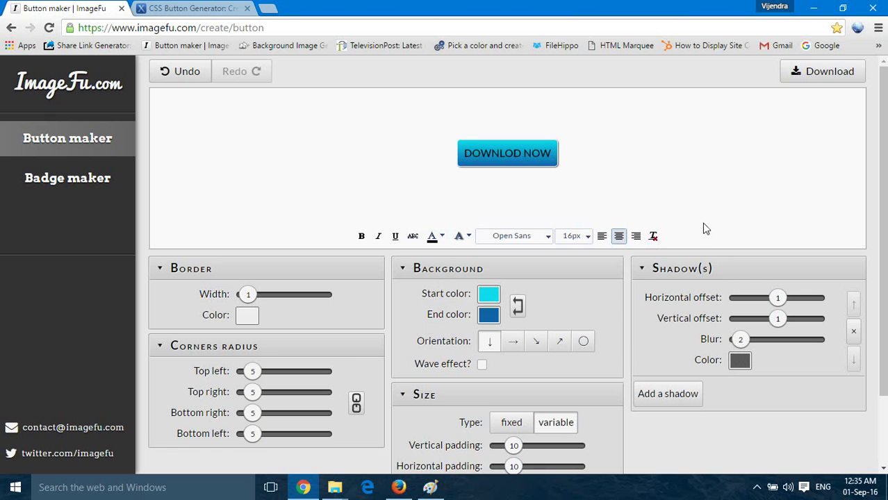
pyautogui.moveTo(882, 245); pyautogui.dragTo(881, 270)
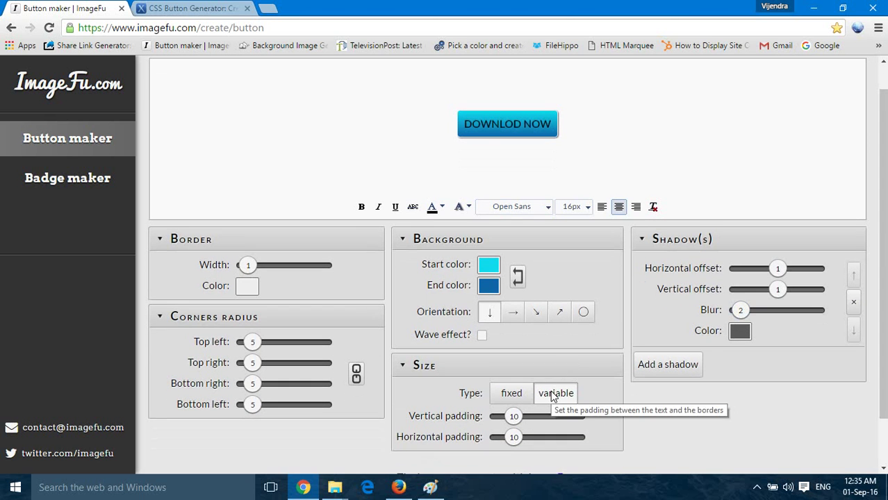
# - Switch the button to variable sizing with vertical padding 8 and horizontal padding 12
pyautogui.click(514, 394)
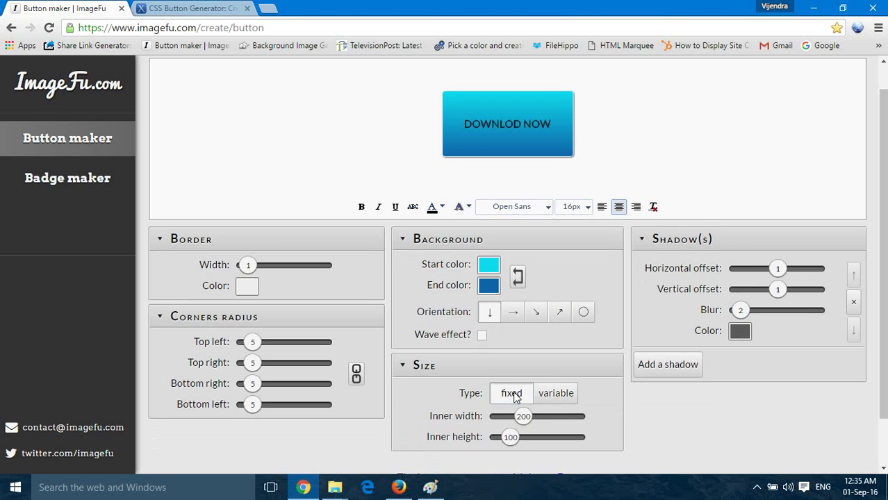
pyautogui.click(549, 394)
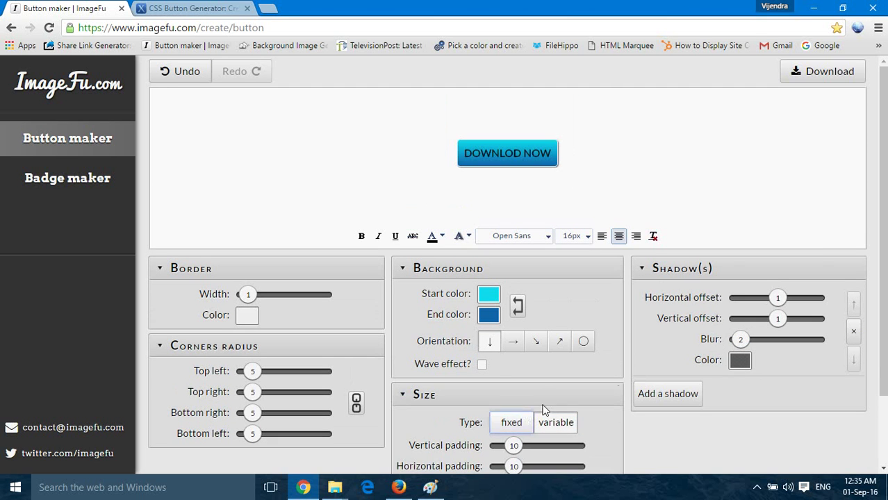
pyautogui.scroll(-1, 882, 229)
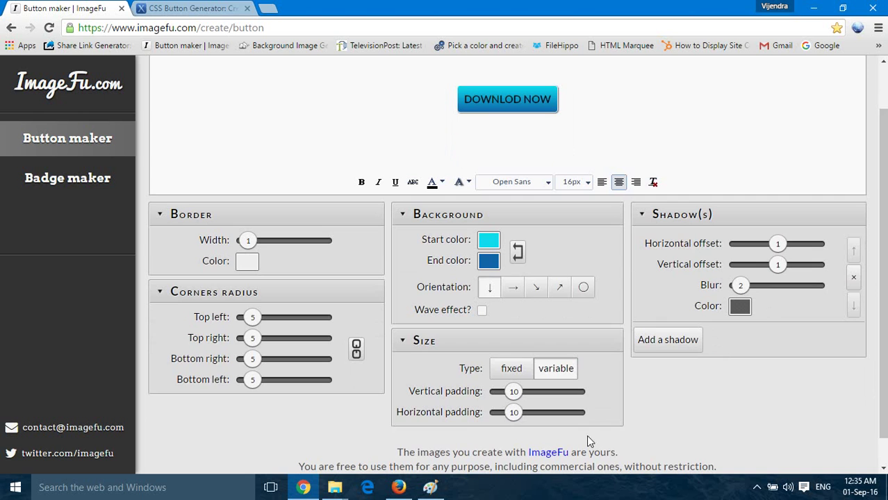
pyautogui.moveTo(514, 392); pyautogui.dragTo(504, 422)
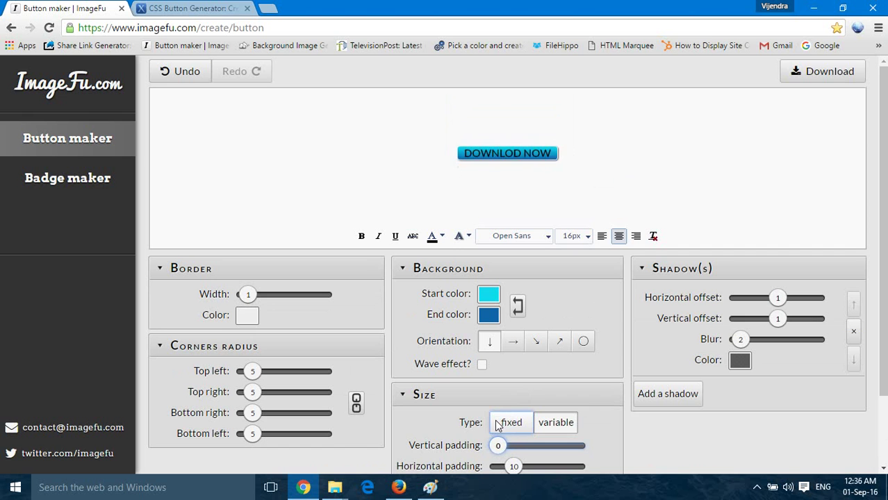
pyautogui.click(556, 423)
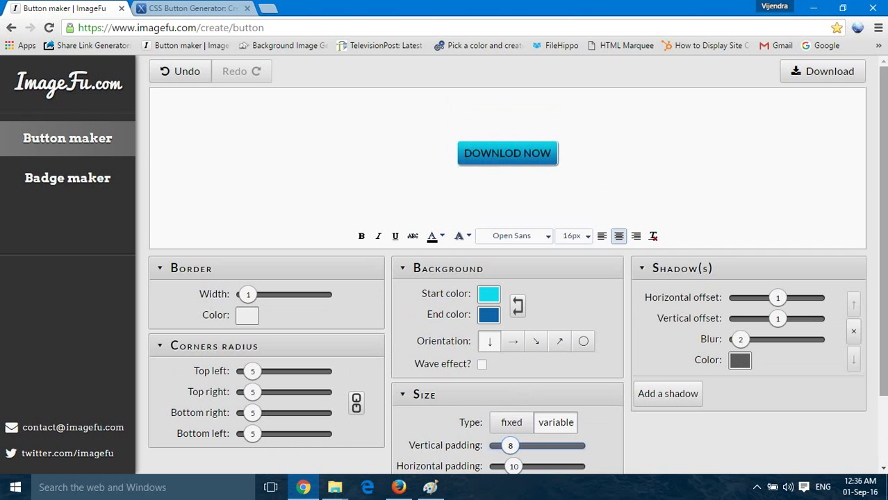
pyautogui.scroll(-1, 760, 382)
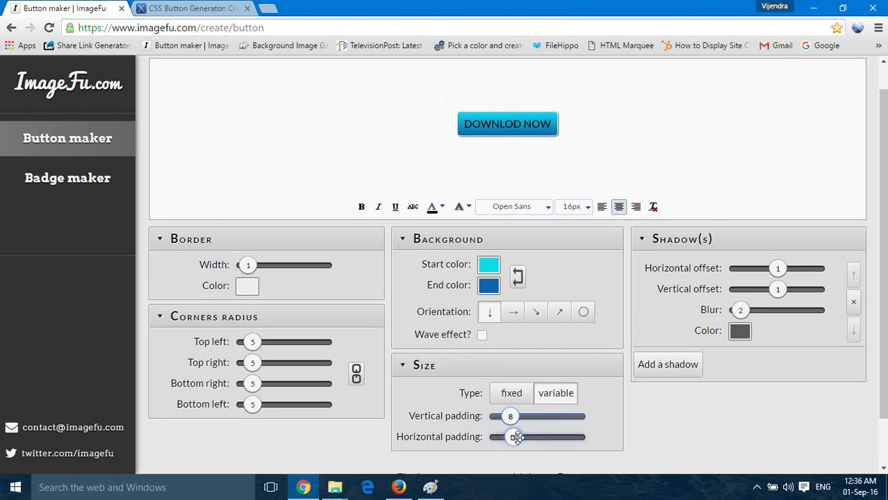
pyautogui.scroll(1, 516, 438)
pyautogui.moveTo(517, 440)
pyautogui.mouseDown()
pyautogui.moveTo(508, 440)
pyautogui.moveTo(523, 442)
pyautogui.mouseUp()
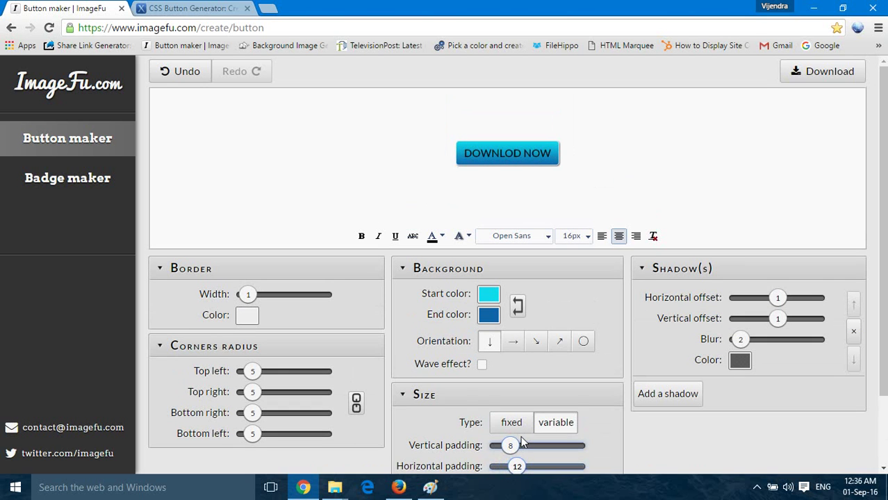
pyautogui.scroll(-1, 796, 321)
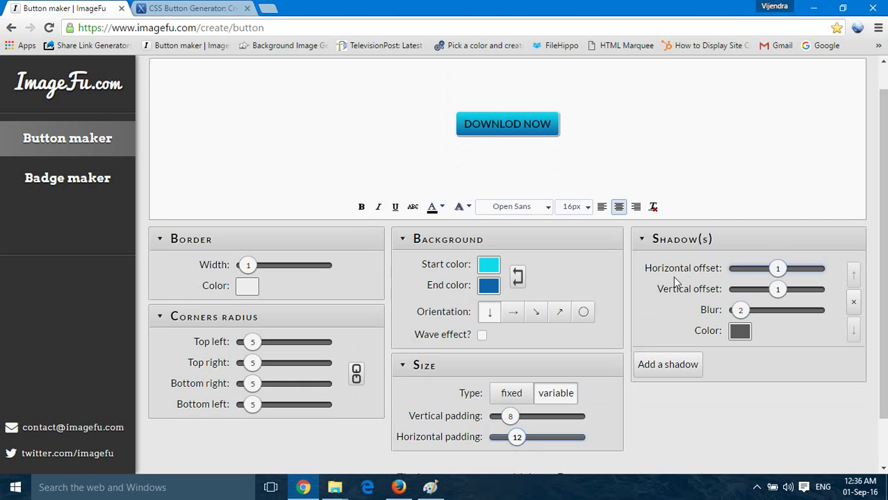
# - Set the shadow's horizontal offset to 9, vertical offset to 5 and blur to 6
pyautogui.moveTo(778, 269); pyautogui.dragTo(786, 275)
pyautogui.moveTo(779, 317); pyautogui.dragTo(784, 318)
pyautogui.moveTo(786, 297); pyautogui.dragTo(787, 297)
pyautogui.moveTo(740, 339)
pyautogui.mouseDown()
pyautogui.moveTo(761, 339)
pyautogui.moveTo(750, 340)
pyautogui.mouseUp()
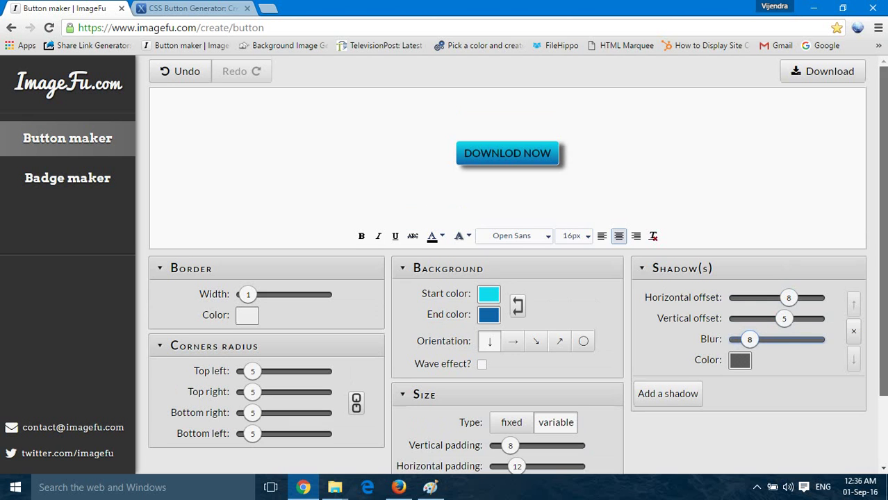
pyautogui.scroll(-1, 882, 229)
pyautogui.scroll(1, 787, 292)
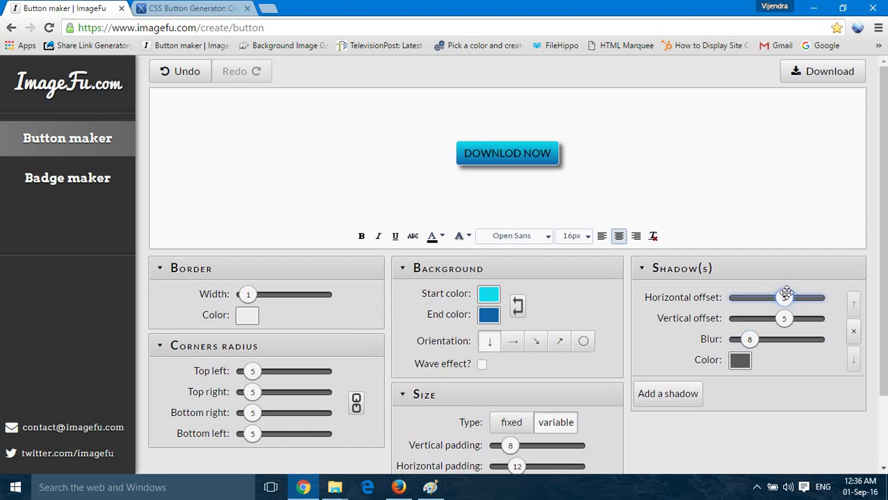
pyautogui.moveTo(784, 318); pyautogui.dragTo(791, 298)
pyautogui.moveTo(781, 318); pyautogui.dragTo(746, 339)
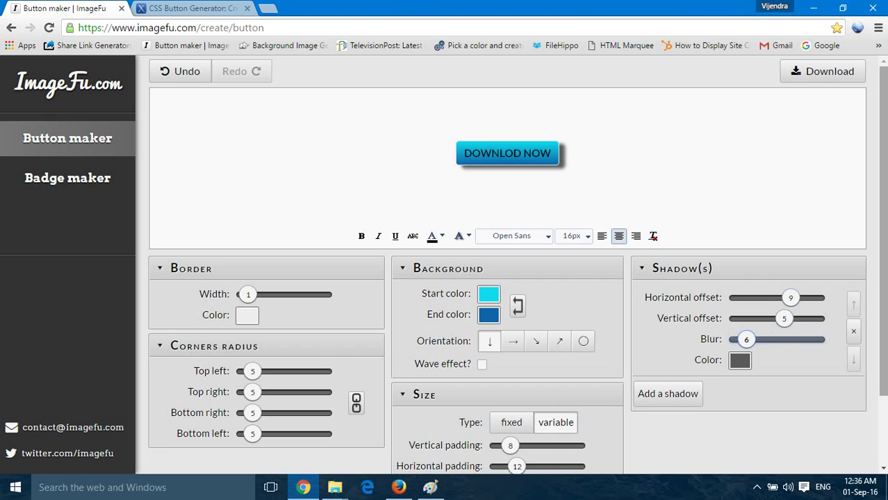
pyautogui.scroll(-1, 622, 239)
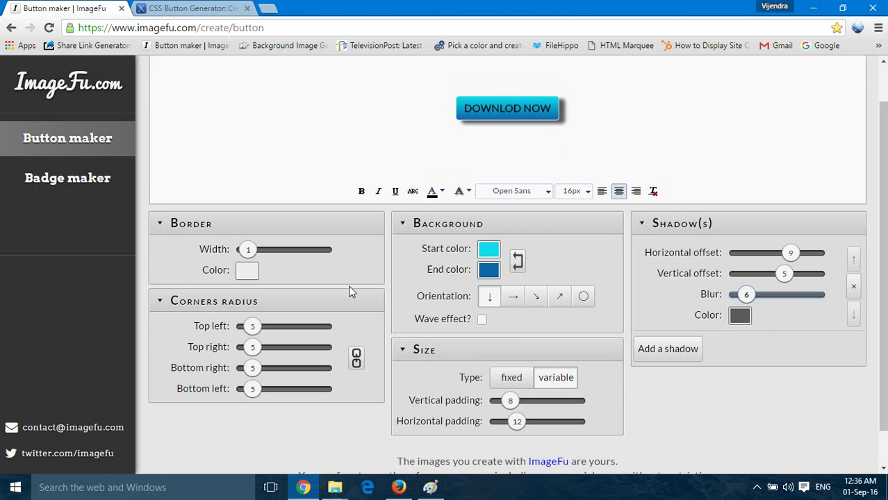
pyautogui.click(253, 325)
# - Try fully rounding all four corners, then square them all off again
pyautogui.moveTo(253, 320); pyautogui.dragTo(327, 351)
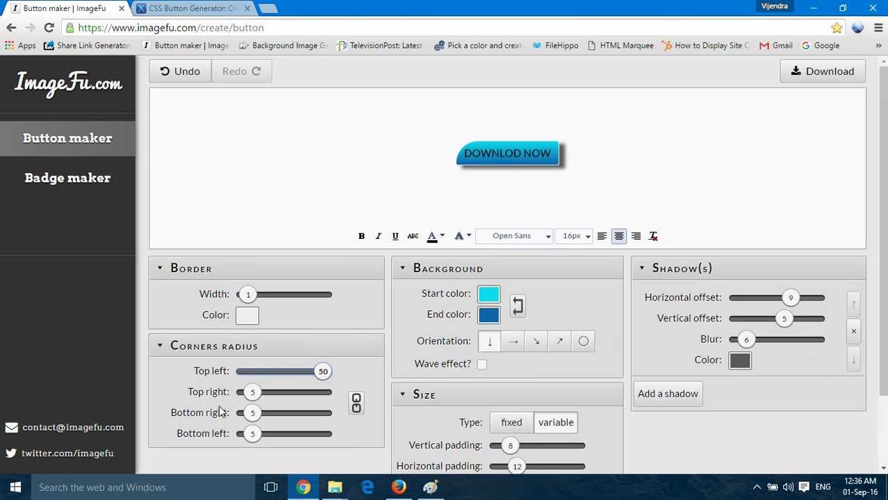
pyautogui.moveTo(251, 392); pyautogui.dragTo(353, 448)
pyautogui.moveTo(252, 413); pyautogui.dragTo(346, 414)
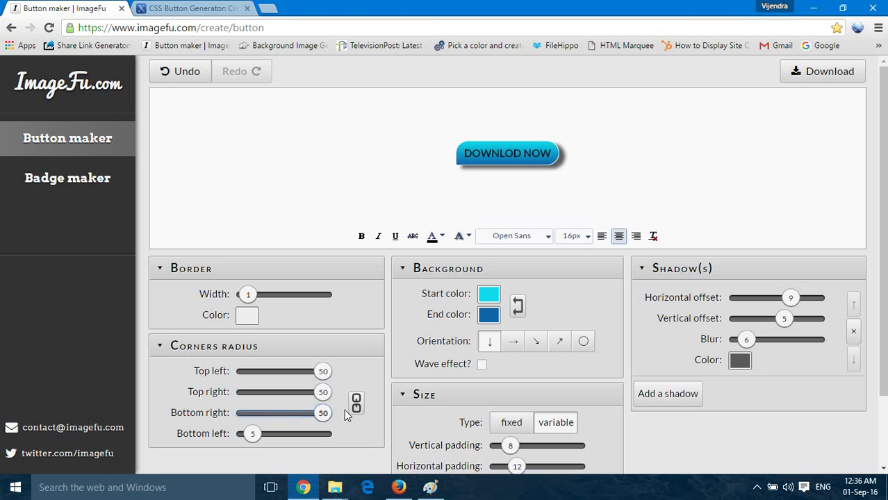
pyautogui.moveTo(252, 433); pyautogui.dragTo(351, 462)
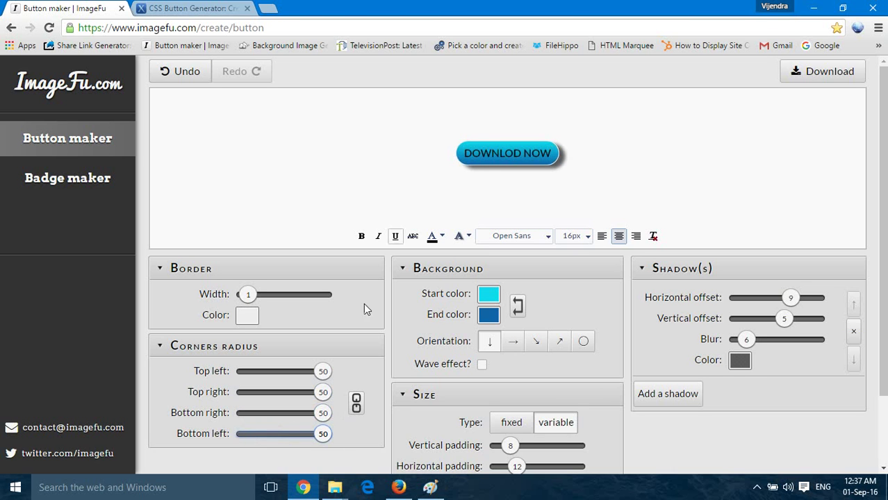
pyautogui.click(324, 368)
pyautogui.moveTo(325, 371); pyautogui.dragTo(245, 371)
pyautogui.moveTo(297, 394); pyautogui.dragTo(239, 393)
pyautogui.moveTo(322, 413); pyautogui.dragTo(242, 415)
pyautogui.moveTo(321, 434); pyautogui.dragTo(242, 434)
# - Set the corner radii to about 12, 13, 12 and 10
pyautogui.moveTo(247, 371); pyautogui.dragTo(263, 413)
pyautogui.moveTo(245, 434); pyautogui.dragTo(260, 430)
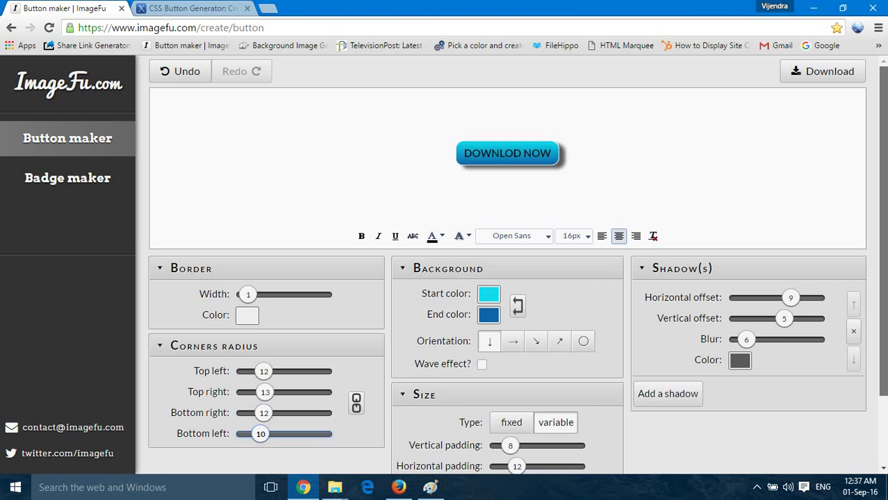
pyautogui.scroll(-1, 590, 281)
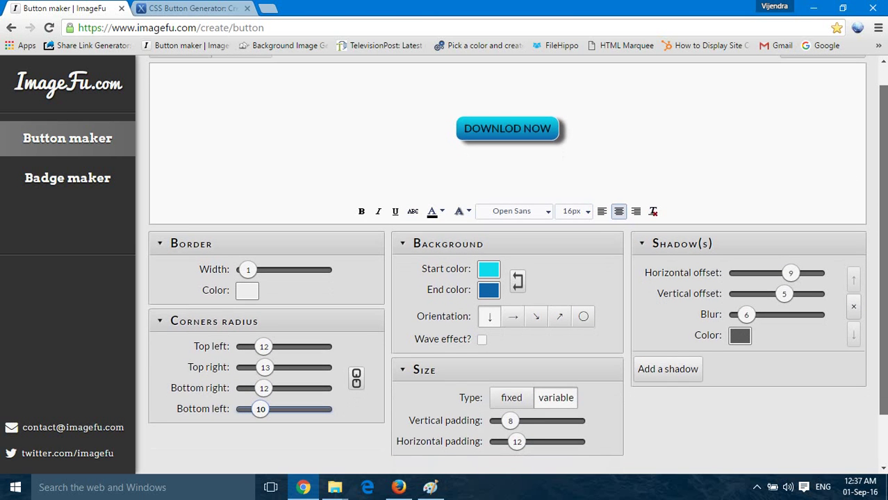
pyautogui.scroll(1, 885, 114)
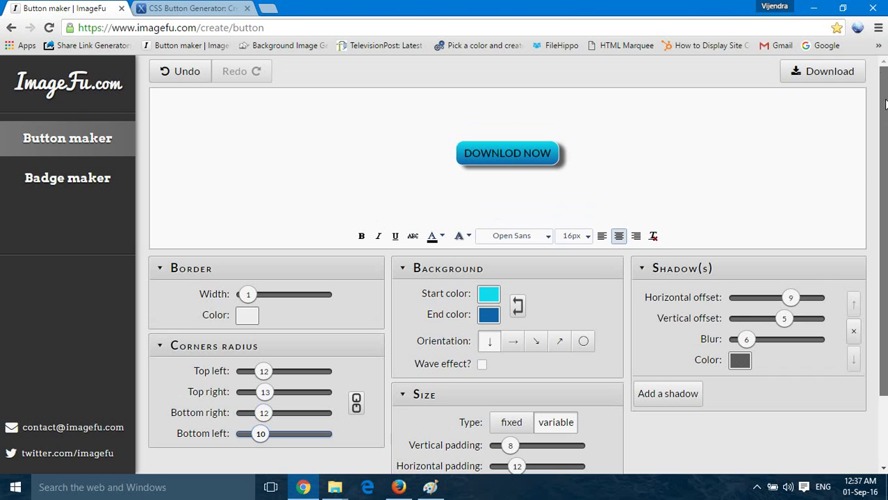
# - Save the button image as download.png in Downloads and open the saved file
pyautogui.click(836, 78)
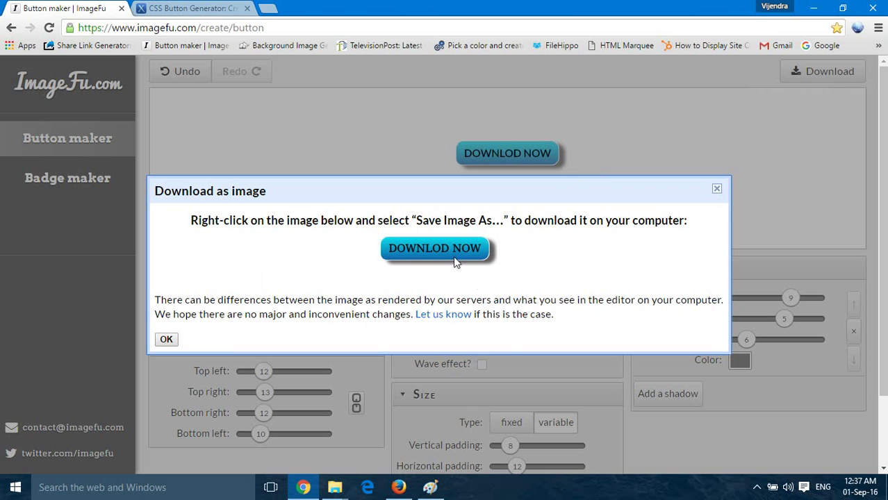
pyautogui.rightClick(446, 250)
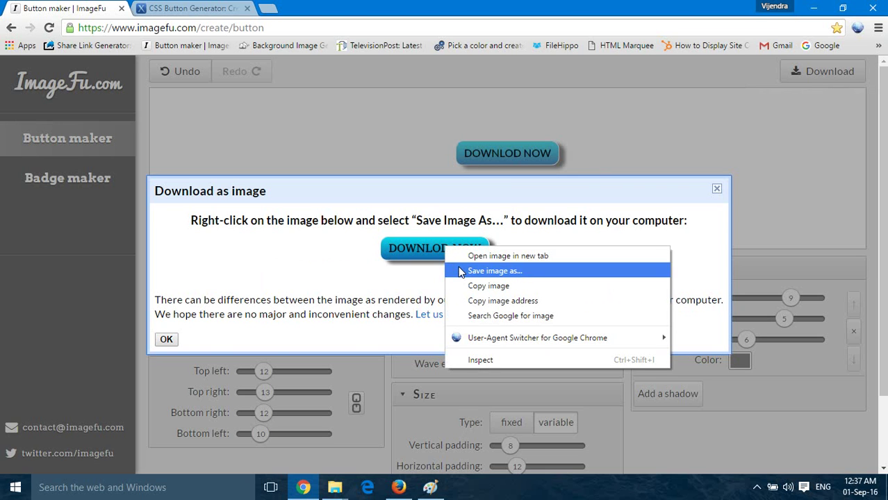
pyautogui.click(459, 271)
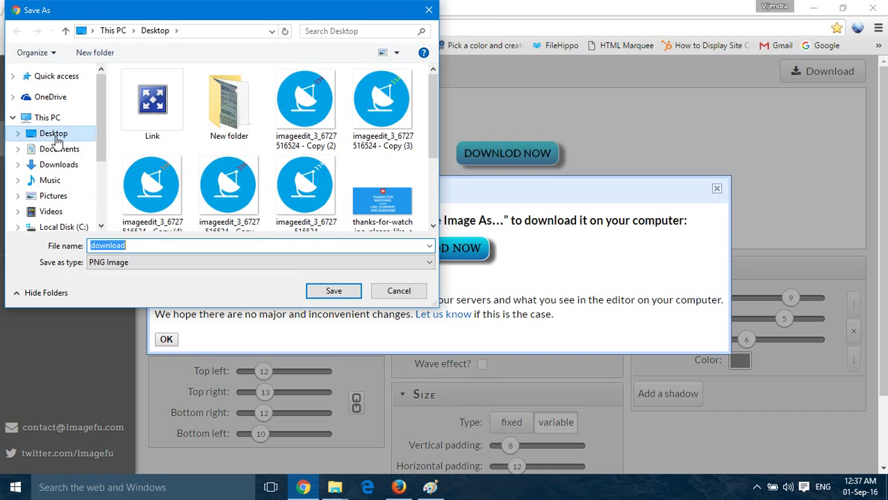
pyautogui.click(53, 136)
pyautogui.click(58, 165)
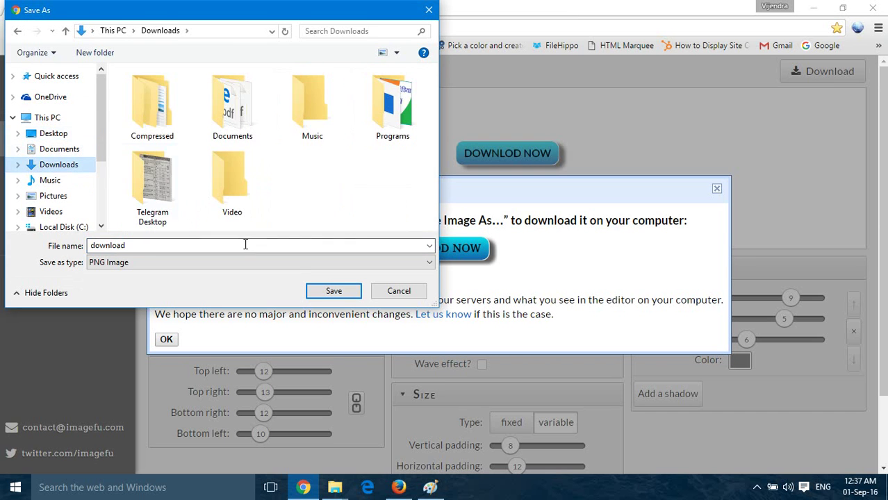
pyautogui.click(337, 291)
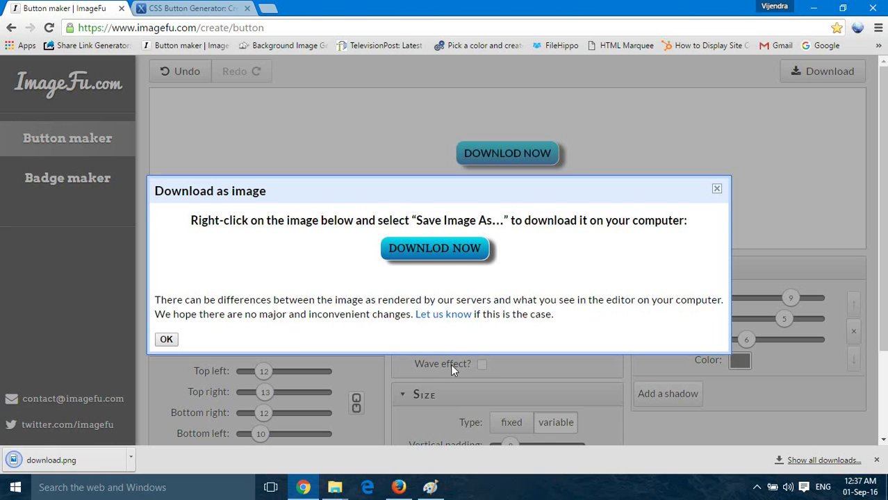
pyautogui.click(131, 459)
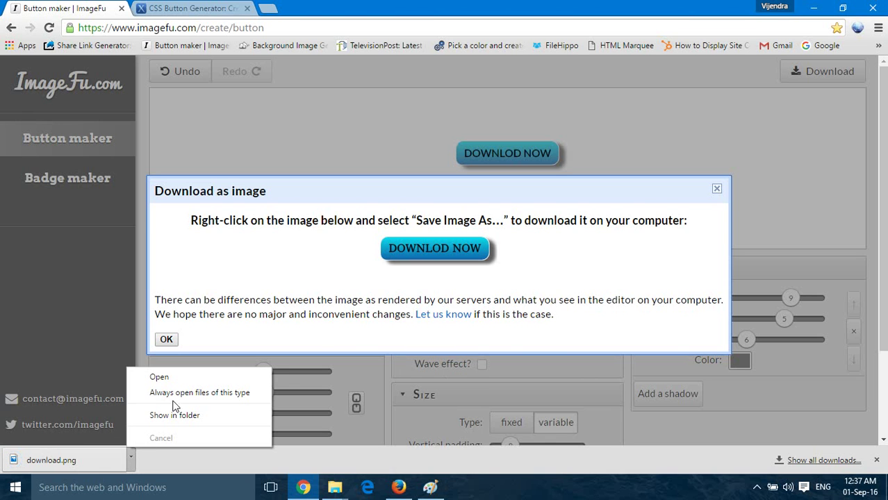
pyautogui.click(167, 379)
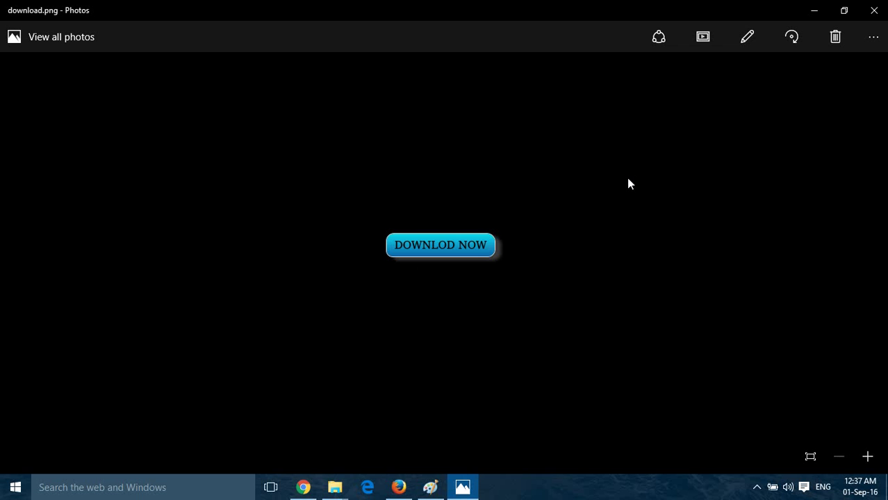
# - Close the Photos preview of download.png
pyautogui.click(874, 11)
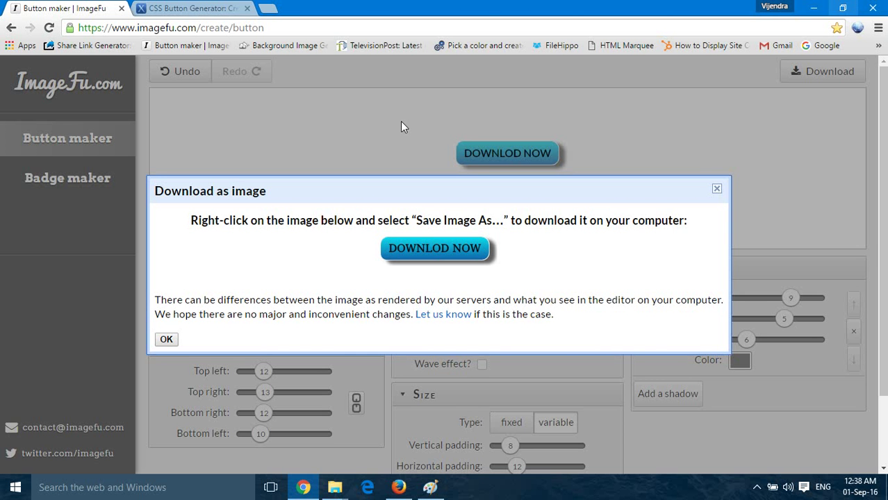
# - Switch to the CSS Button Generator, scroll the preset gallery and load the twitter preset
pyautogui.click(219, 7)
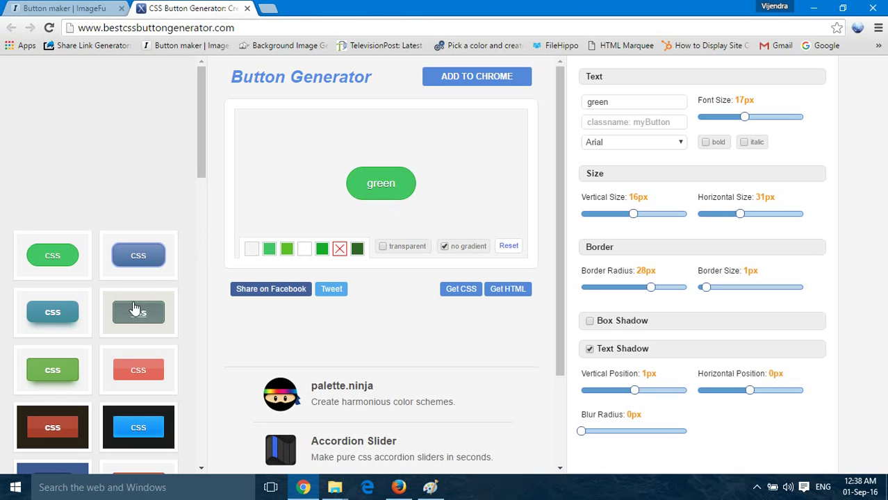
pyautogui.moveTo(202, 147); pyautogui.dragTo(205, 259)
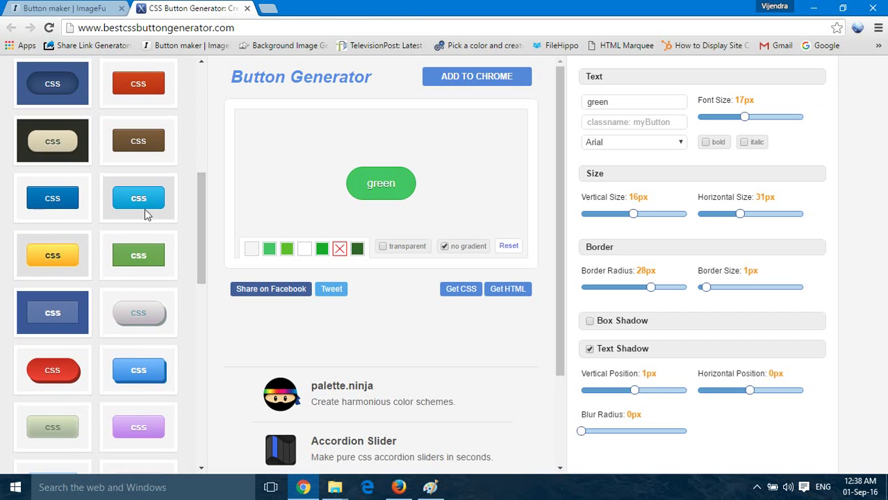
pyautogui.click(140, 202)
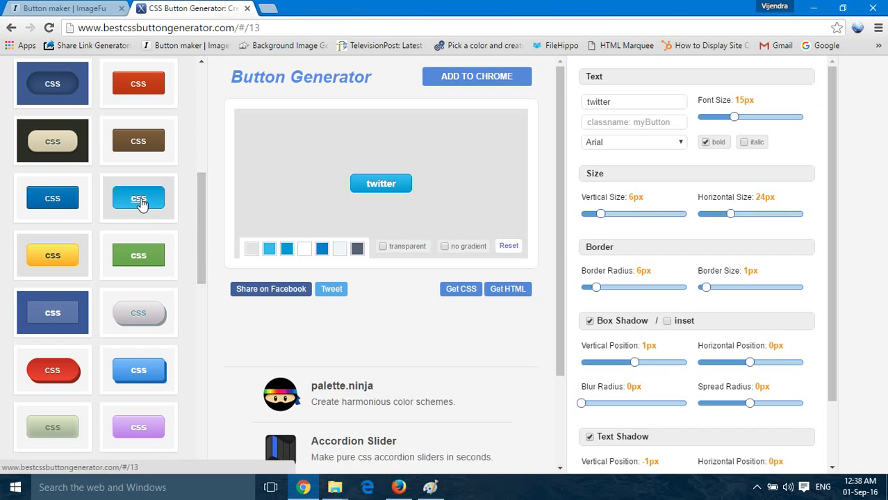
# - Change the preset's gradient top colour to green
pyautogui.click(396, 191)
pyautogui.click(270, 249)
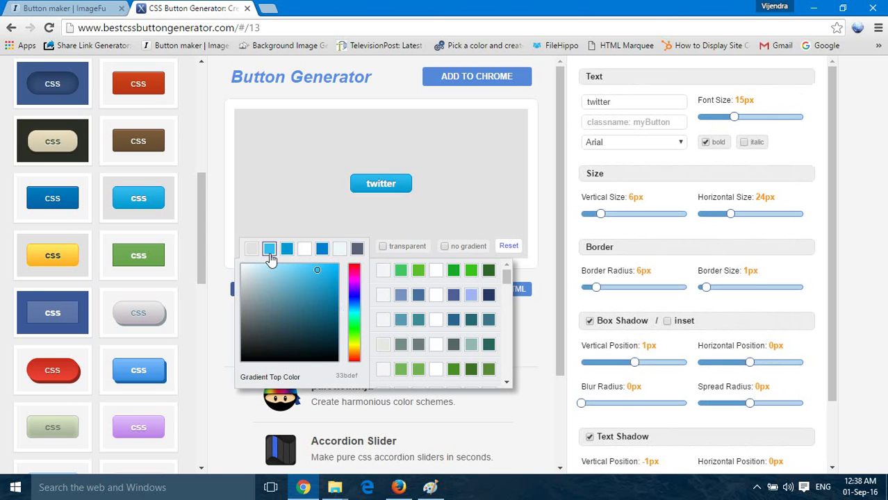
pyautogui.click(452, 273)
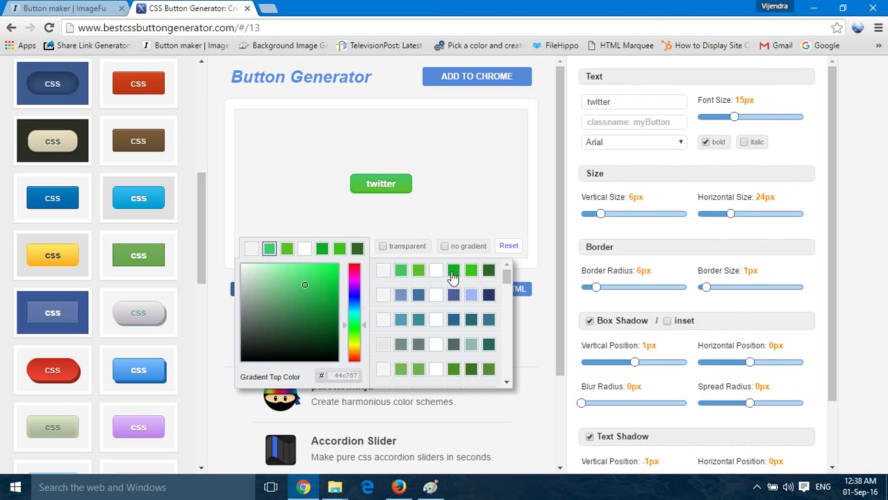
pyautogui.click(399, 187)
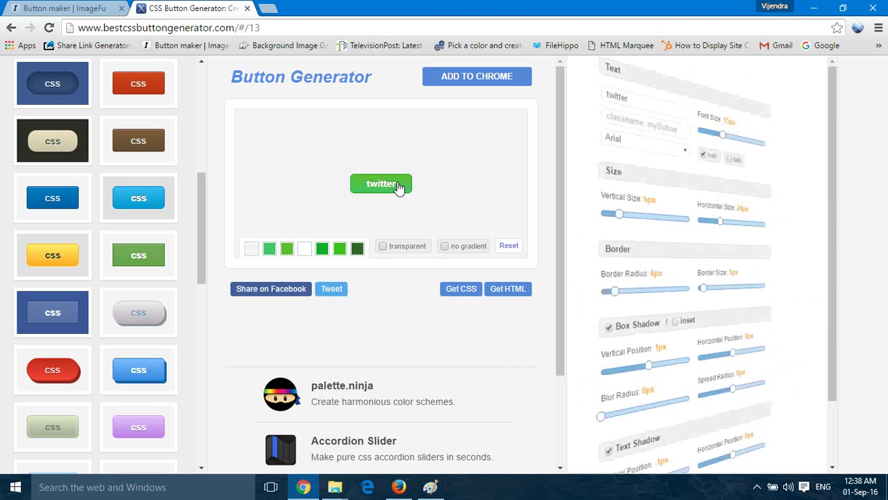
# - Relabel the button 'Download link' and raise its font size to 18px
pyautogui.moveTo(612, 103); pyautogui.dragTo(556, 97)
pyautogui.write('Download link')
pyautogui.click(514, 156)
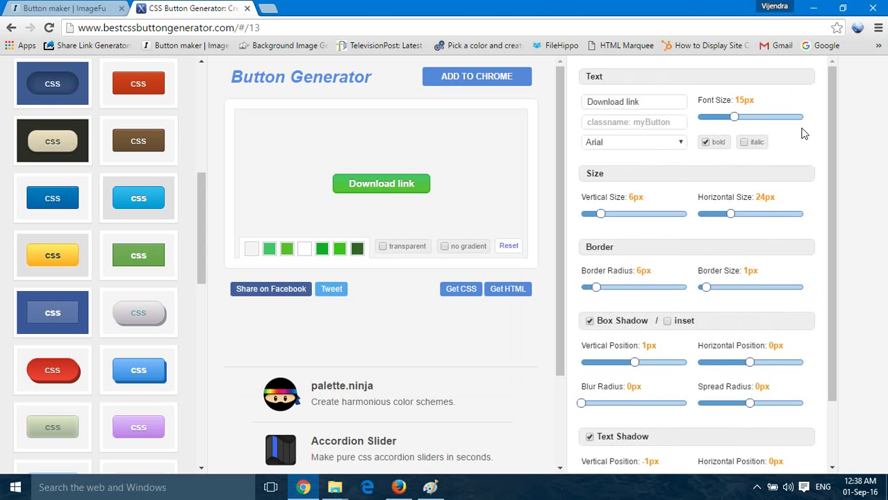
pyautogui.moveTo(734, 117); pyautogui.dragTo(752, 122)
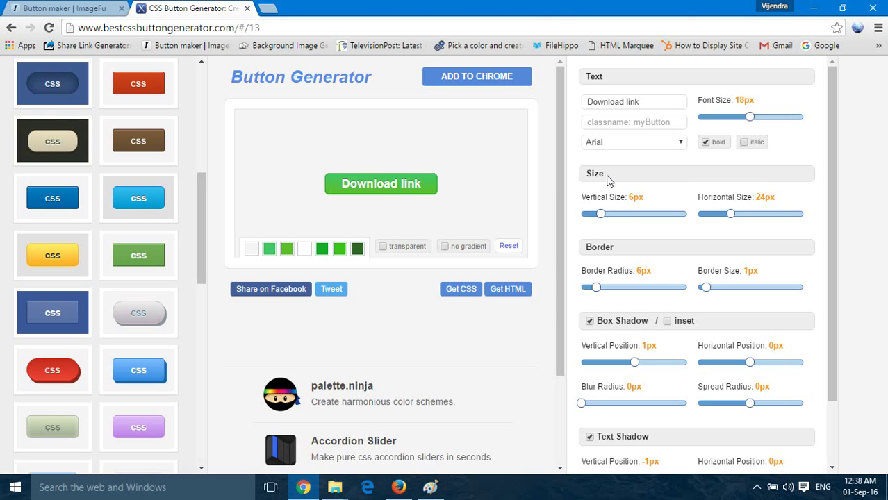
# - Size the button to 8px/21px with an 11px corner radius, 2px border and adjusted box shadow
pyautogui.moveTo(600, 214); pyautogui.dragTo(608, 217)
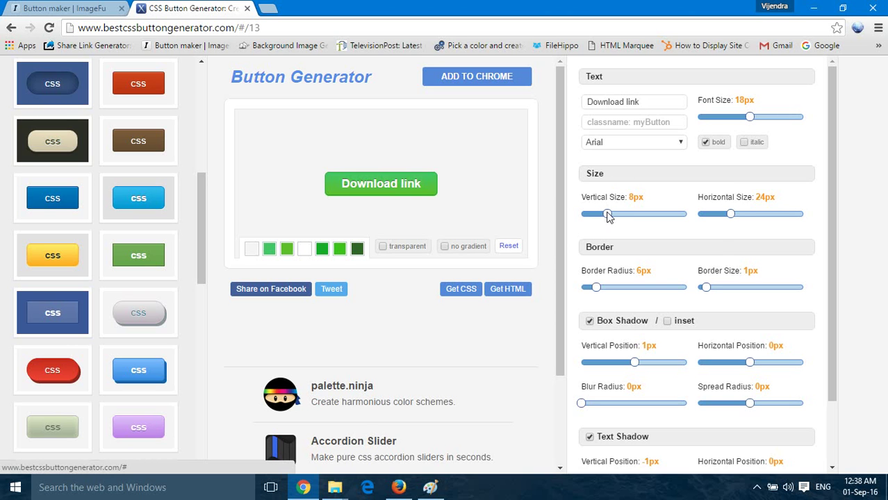
pyautogui.moveTo(730, 216); pyautogui.dragTo(727, 217)
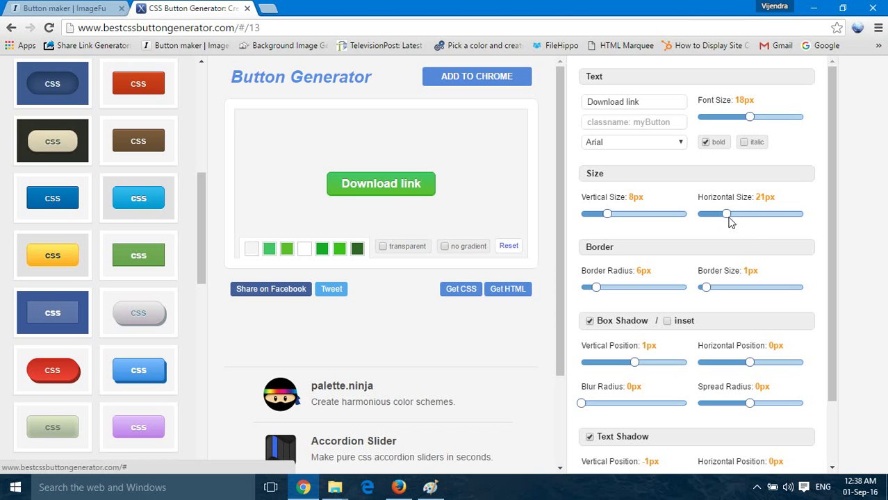
pyautogui.moveTo(596, 288); pyautogui.dragTo(611, 299)
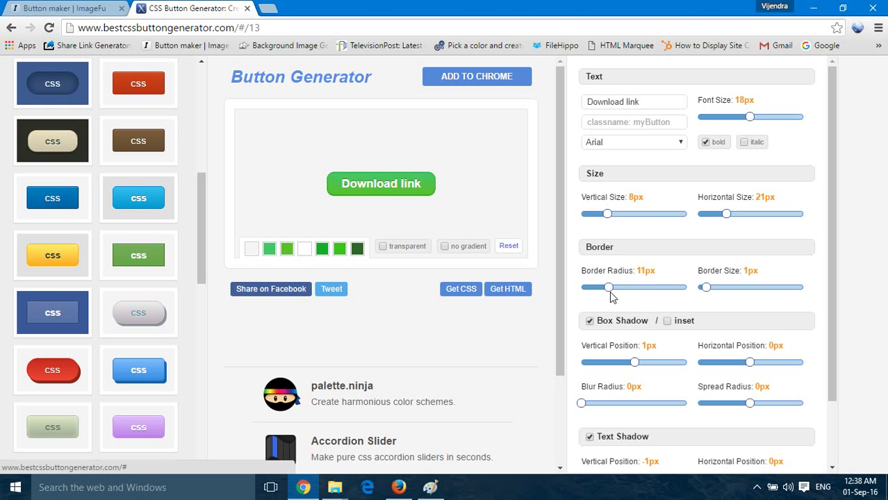
pyautogui.moveTo(708, 288)
pyautogui.mouseDown()
pyautogui.moveTo(732, 290)
pyautogui.moveTo(716, 289)
pyautogui.mouseUp()
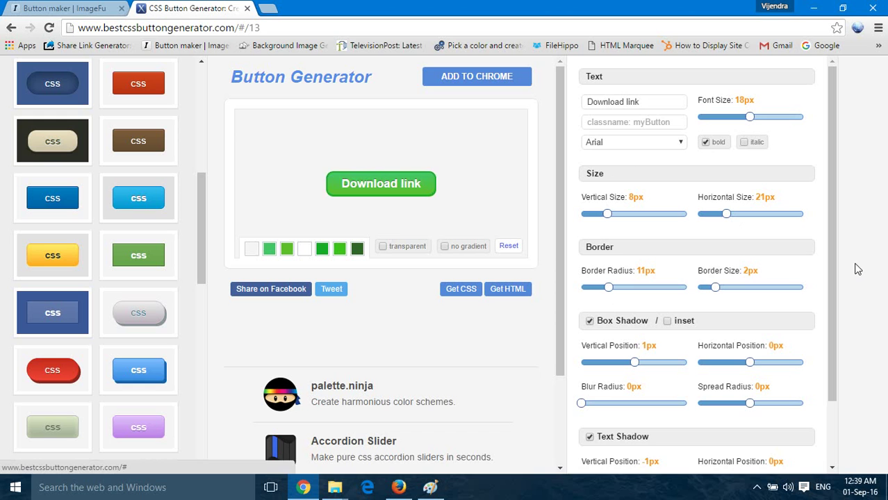
pyautogui.moveTo(634, 368)
pyautogui.mouseDown()
pyautogui.moveTo(649, 368)
pyautogui.moveTo(635, 367)
pyautogui.mouseUp()
pyautogui.moveTo(751, 363); pyautogui.dragTo(752, 365)
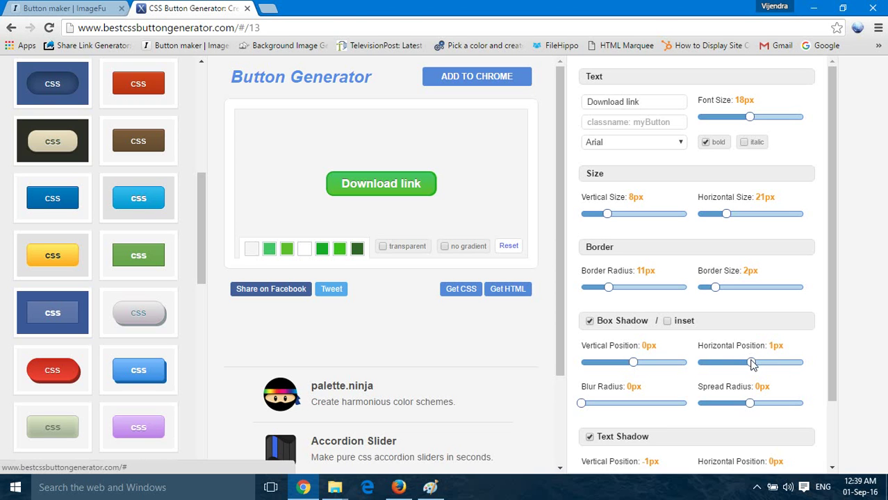
# - Offset the button's text shadow to -6px horizontal and 0px vertical
pyautogui.moveTo(834, 304); pyautogui.dragTo(840, 379)
pyautogui.moveTo(633, 403)
pyautogui.mouseDown()
pyautogui.moveTo(647, 402)
pyautogui.moveTo(638, 403)
pyautogui.mouseUp()
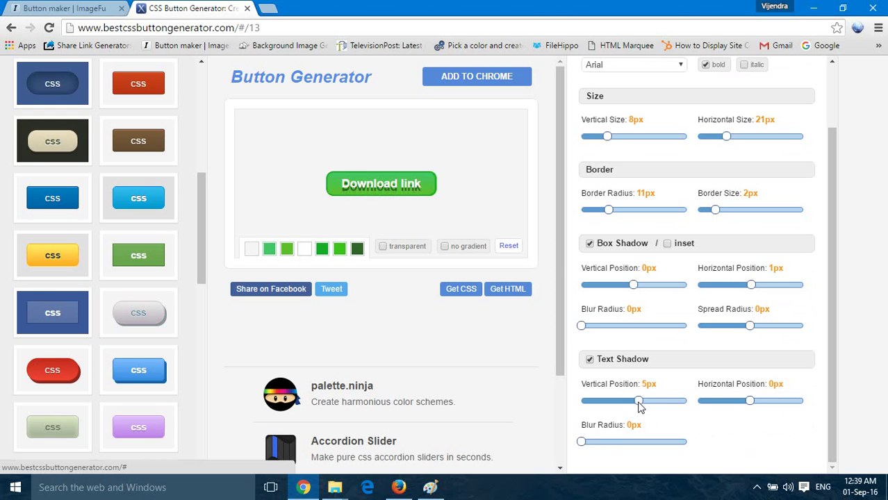
pyautogui.moveTo(751, 410); pyautogui.dragTo(737, 407)
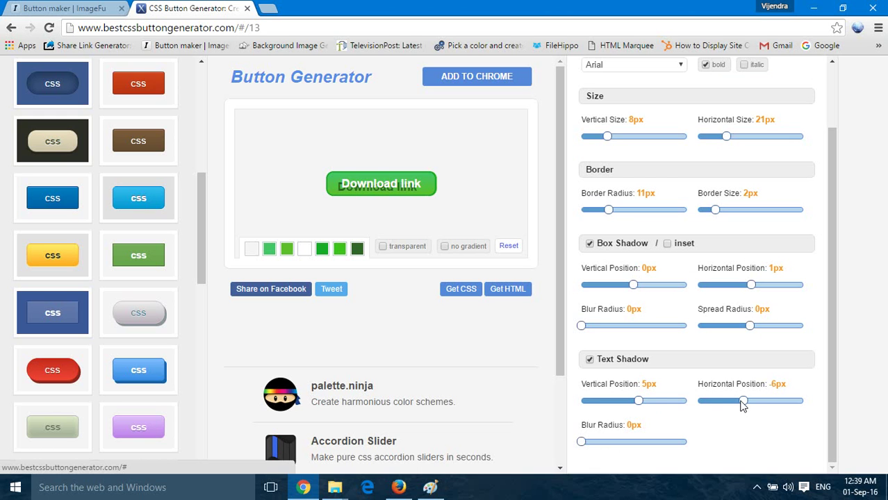
pyautogui.moveTo(638, 401); pyautogui.dragTo(635, 404)
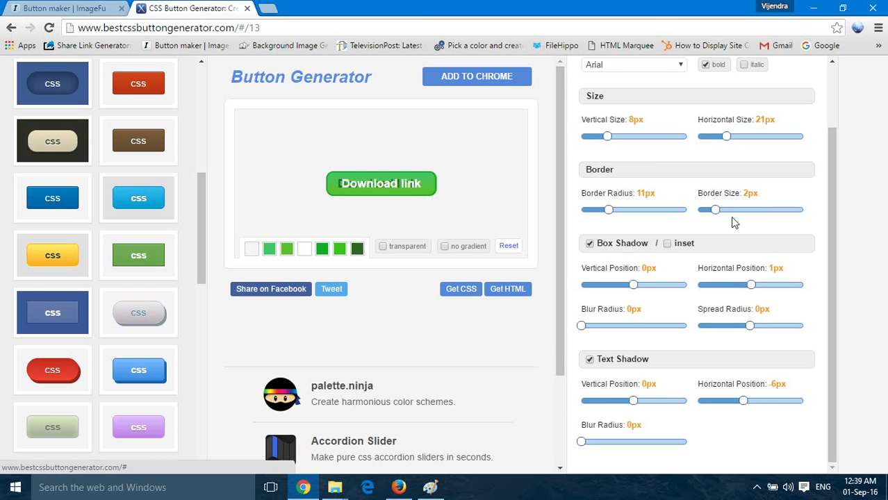
pyautogui.moveTo(826, 178); pyautogui.dragTo(823, 139)
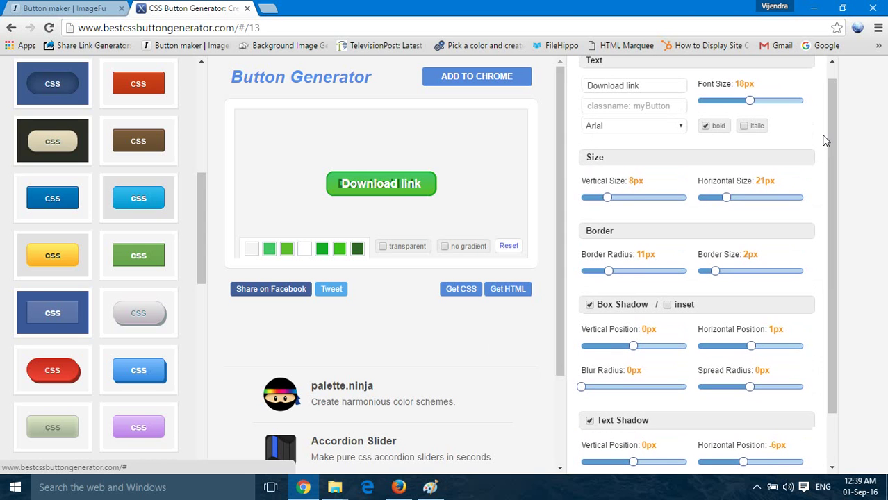
# - Copy the code with Get CSS and Get HTML, then minimise Chrome
pyautogui.click(458, 292)
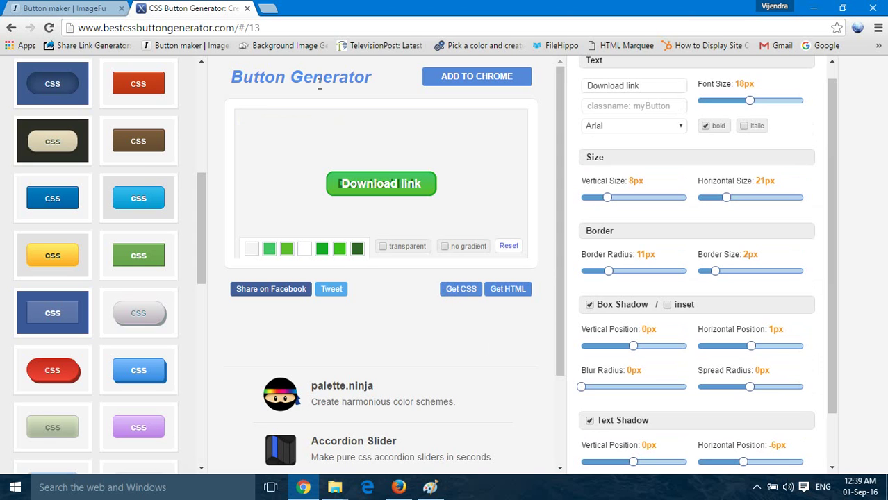
pyautogui.click(460, 292)
pyautogui.click(513, 296)
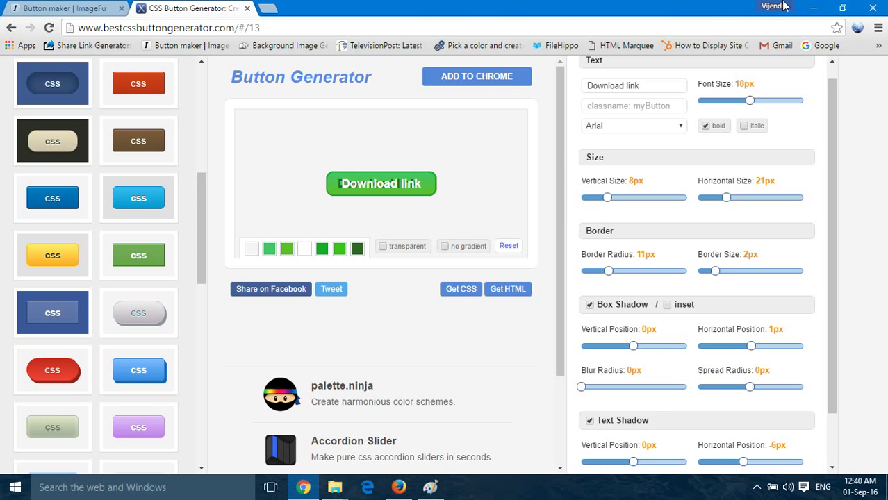
pyautogui.click(814, 7)
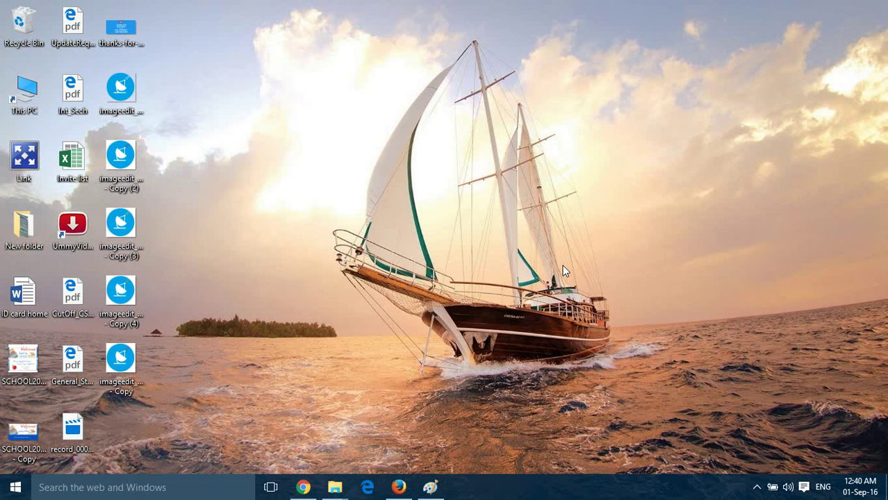